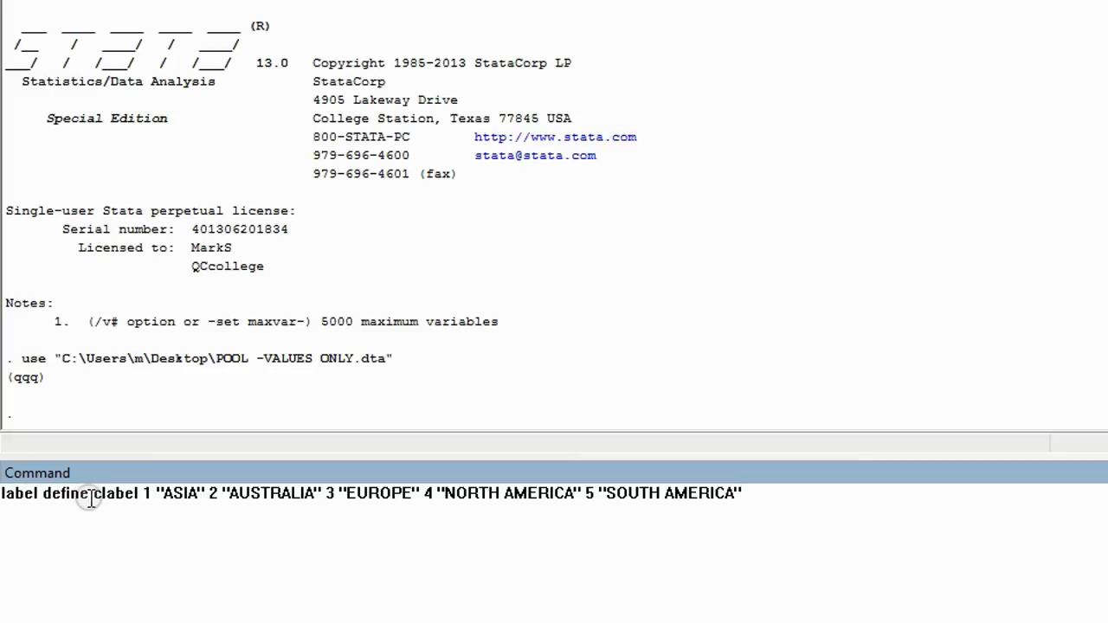
# Step: Point out clabel and its codes, then run label define clabel 1 ASIA … 5 SOUTH AMERICA
pyautogui.click(92, 496)
pyautogui.moveTo(92, 497); pyautogui.dragTo(141, 498)
pyautogui.click(153, 504)
pyautogui.press('Left')
pyautogui.press('Left')
pyautogui.press('Right')
pyautogui.press('Right')
pyautogui.press('Right')
pyautogui.press('Right')
pyautogui.press('Right')
pyautogui.press('Right')
pyautogui.press('Right')
pyautogui.press('Right')
pyautogui.press('Right')
pyautogui.press('Right')
pyautogui.press('Right')
pyautogui.press('Right')
pyautogui.press('Right')
pyautogui.press('Right')
pyautogui.press('Right')
pyautogui.press('Right')
pyautogui.press('Right')
pyautogui.press('Right')
pyautogui.press('Right')
pyautogui.press('Right')
pyautogui.press('Right')
pyautogui.press('Right')
pyautogui.press('Right')
pyautogui.press('Right')
pyautogui.press('Right')
pyautogui.press('Right')
pyautogui.press('Right')
pyautogui.press('Right')
pyautogui.press('Right')
pyautogui.press('Right')
pyautogui.press('Right')
pyautogui.press('Right')
pyautogui.press('Right')
pyautogui.press('Right')
pyautogui.press('Right')
pyautogui.press('Right')
pyautogui.press('Return')
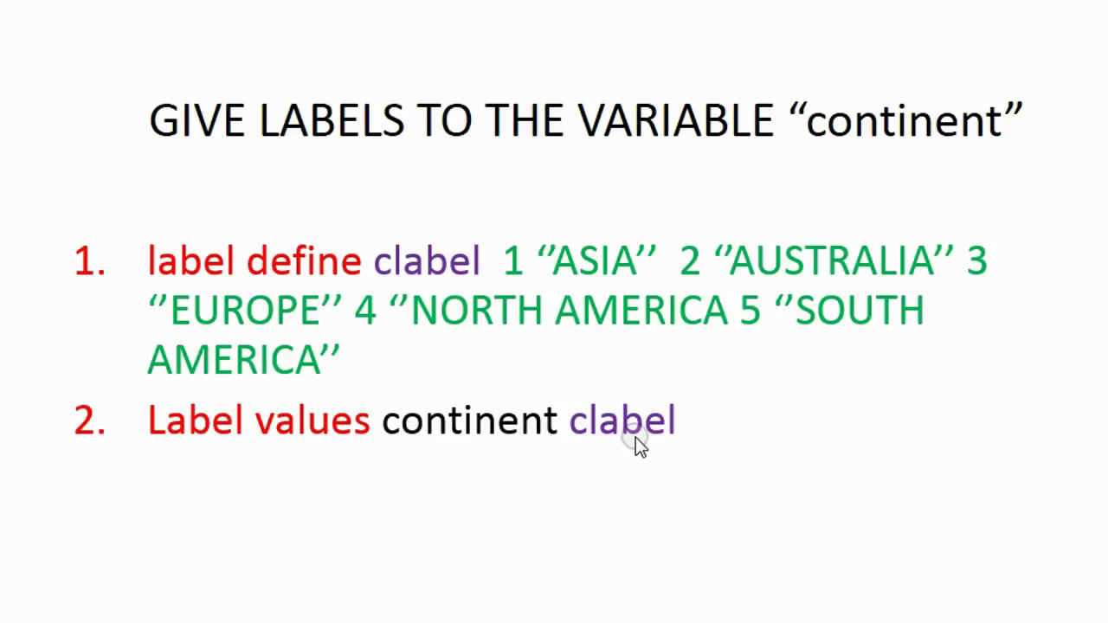
# Step: Leave the label values slide and return to the Stata window
pyautogui.hotkey('alt', 'Tab')
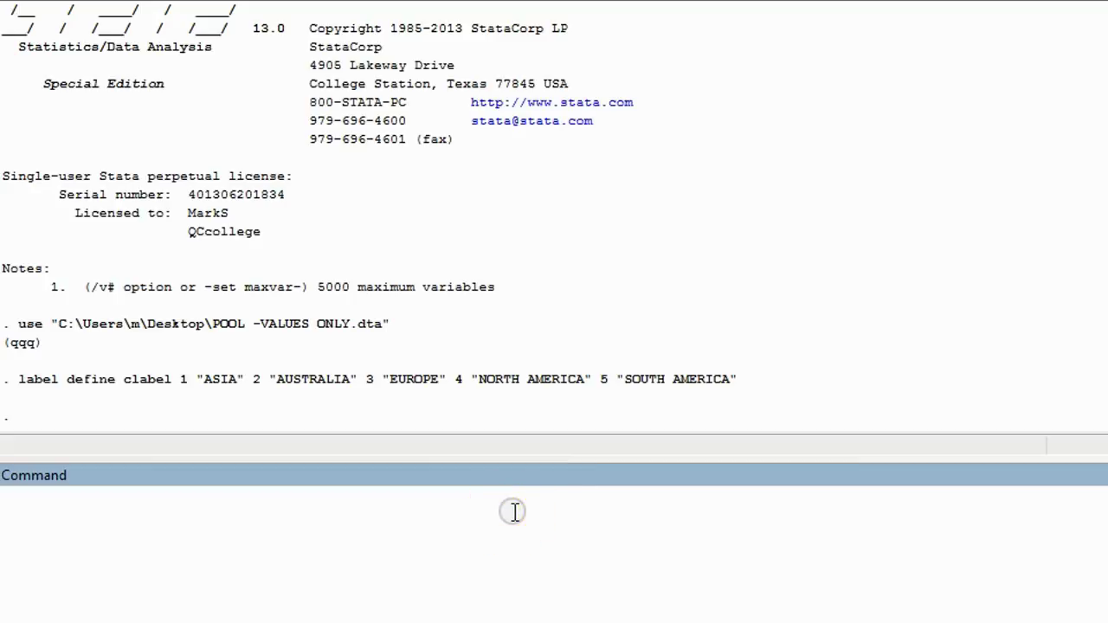
# Step: Run label values continent clabel
pyautogui.write('label ')
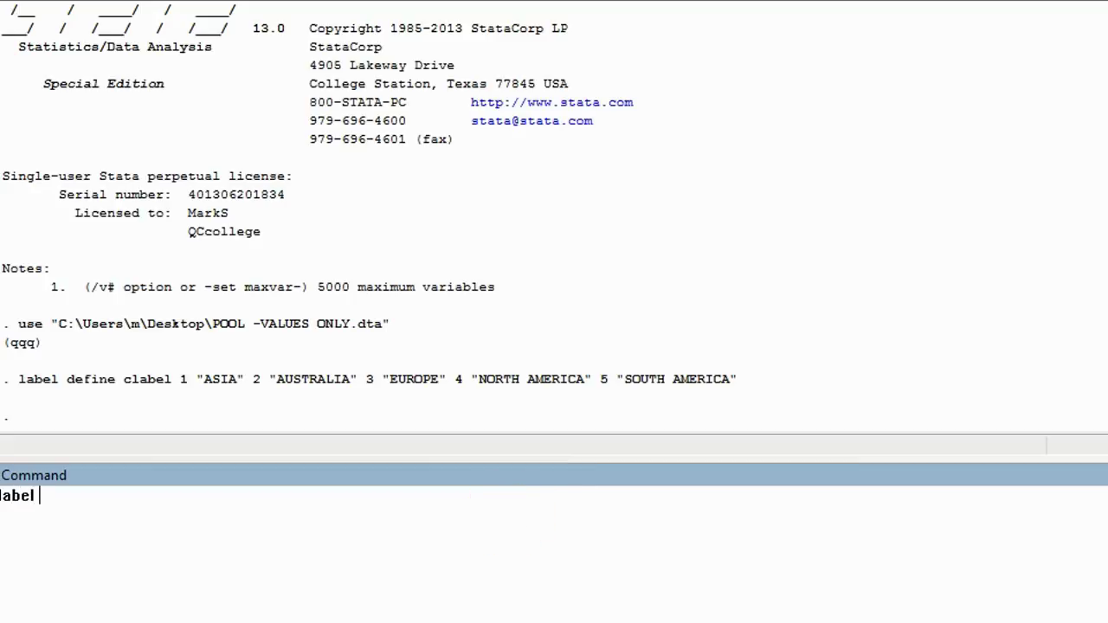
pyautogui.write('values cont')
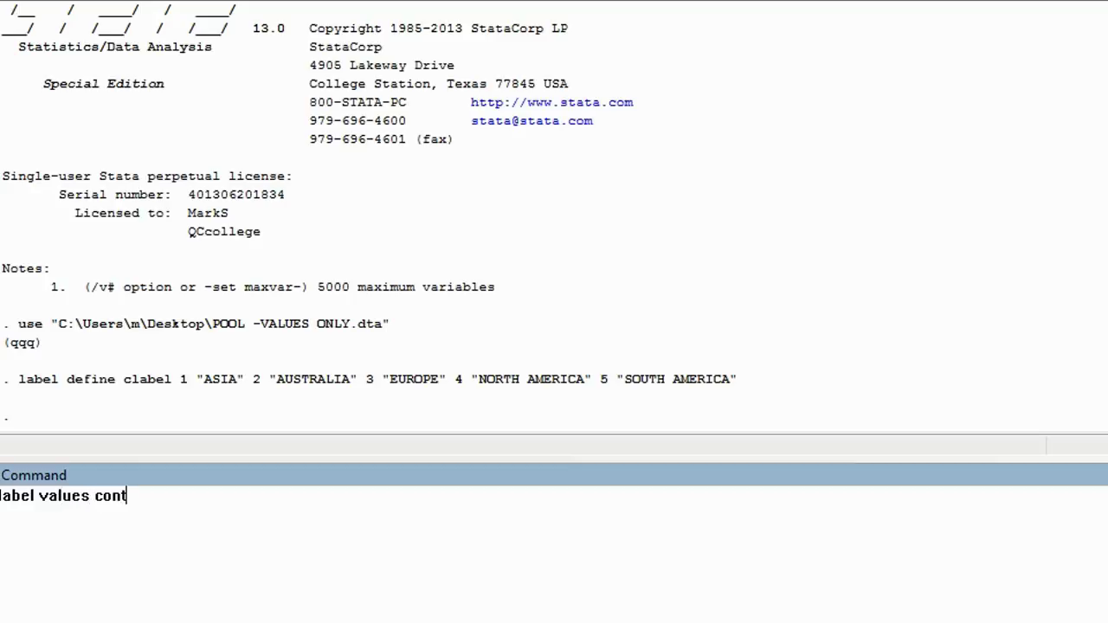
pyautogui.write('inent clab')
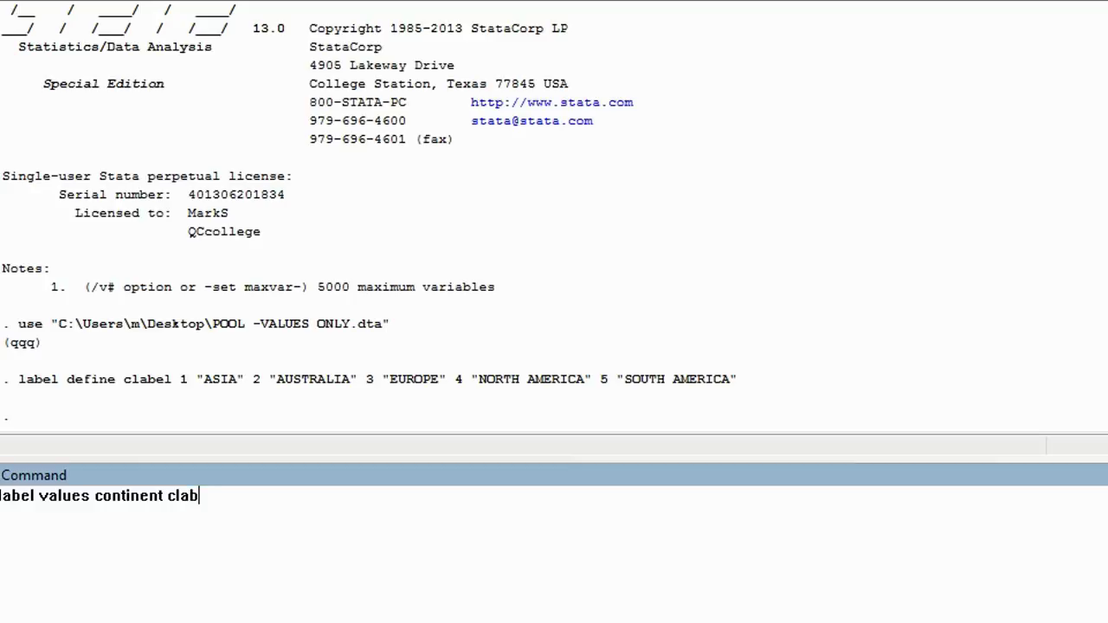
pyautogui.write('el')
pyautogui.press('Return')
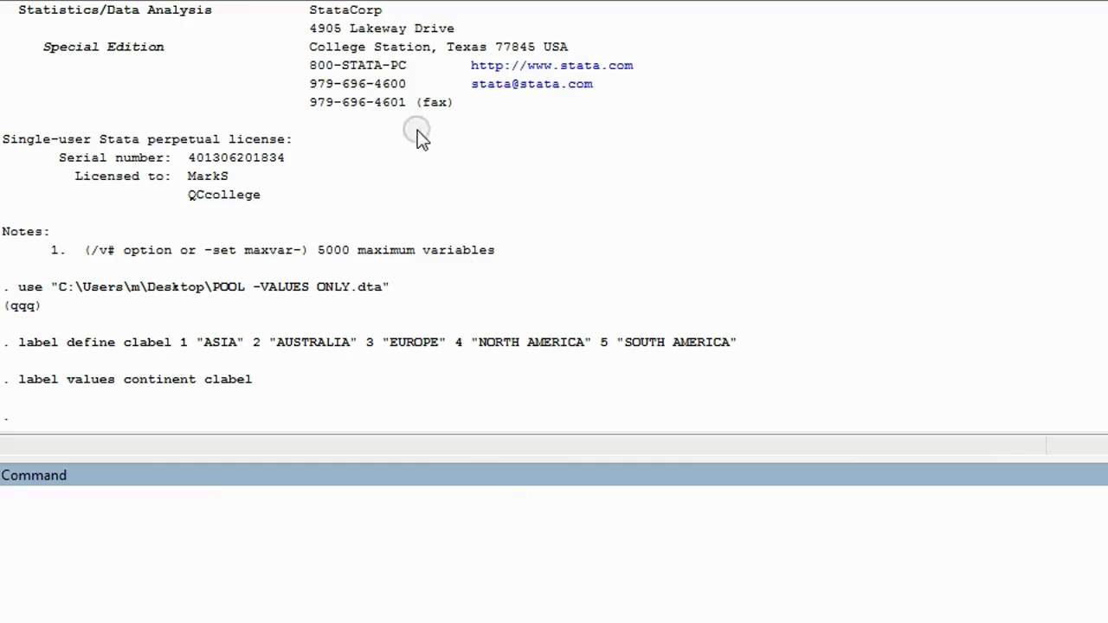
# Step: Open the Data Editor and inspect the continent codes in rows 1, 2 and 4
pyautogui.click(259, 4)
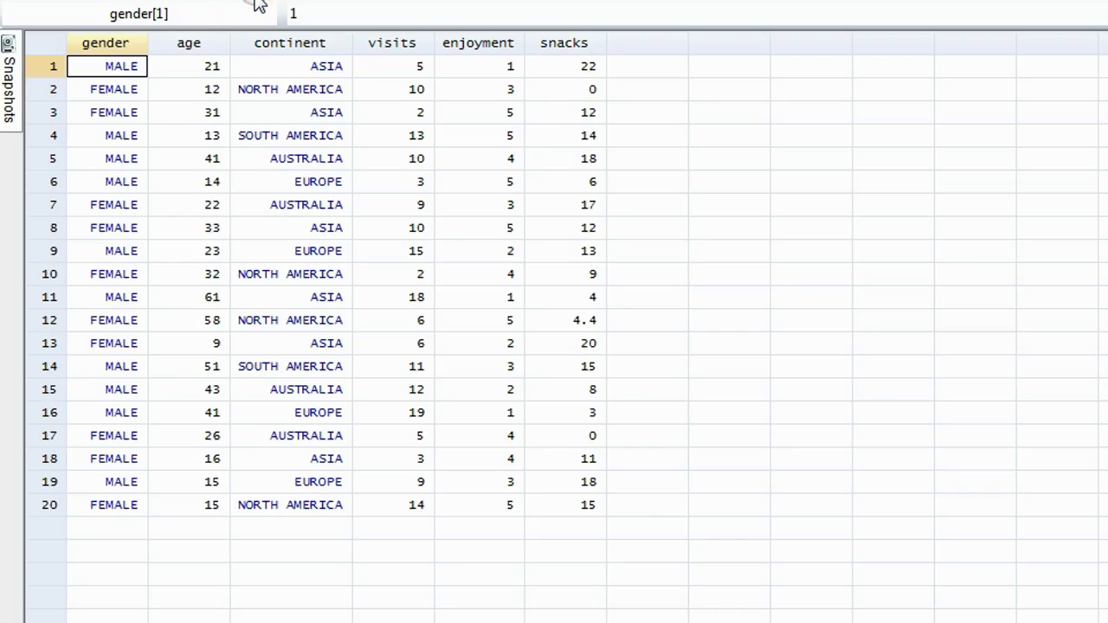
pyautogui.click(332, 75)
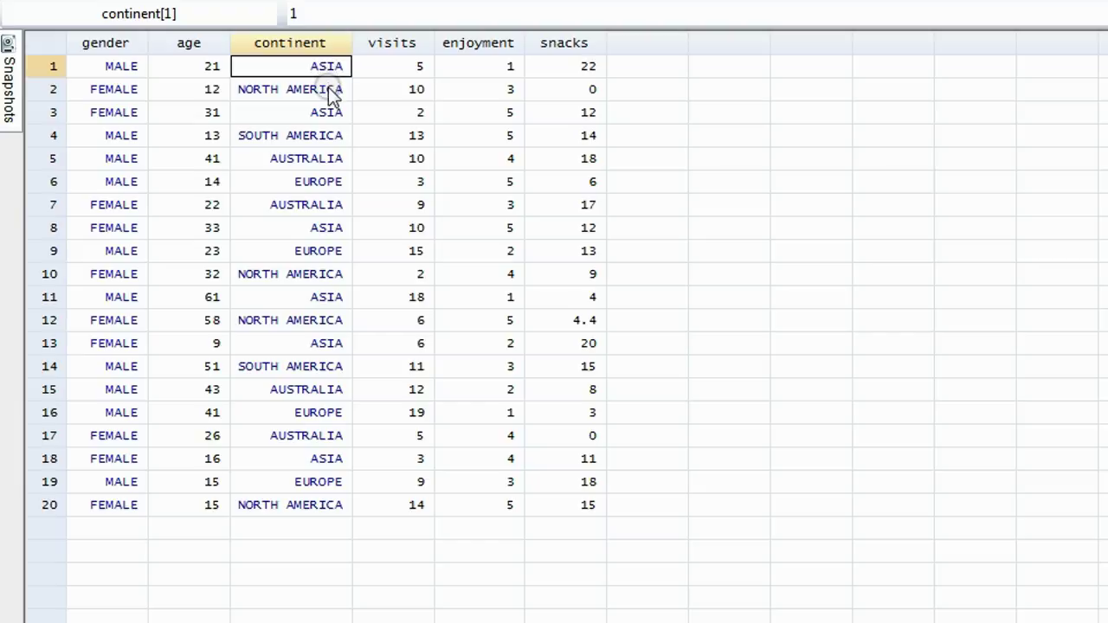
pyautogui.click(331, 95)
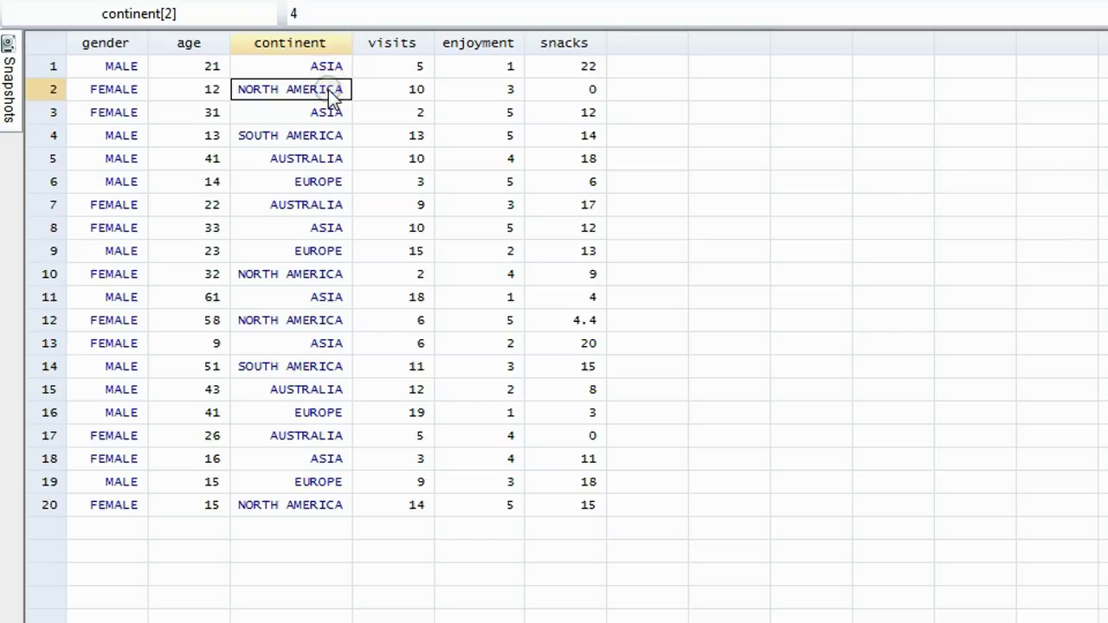
pyautogui.click(315, 141)
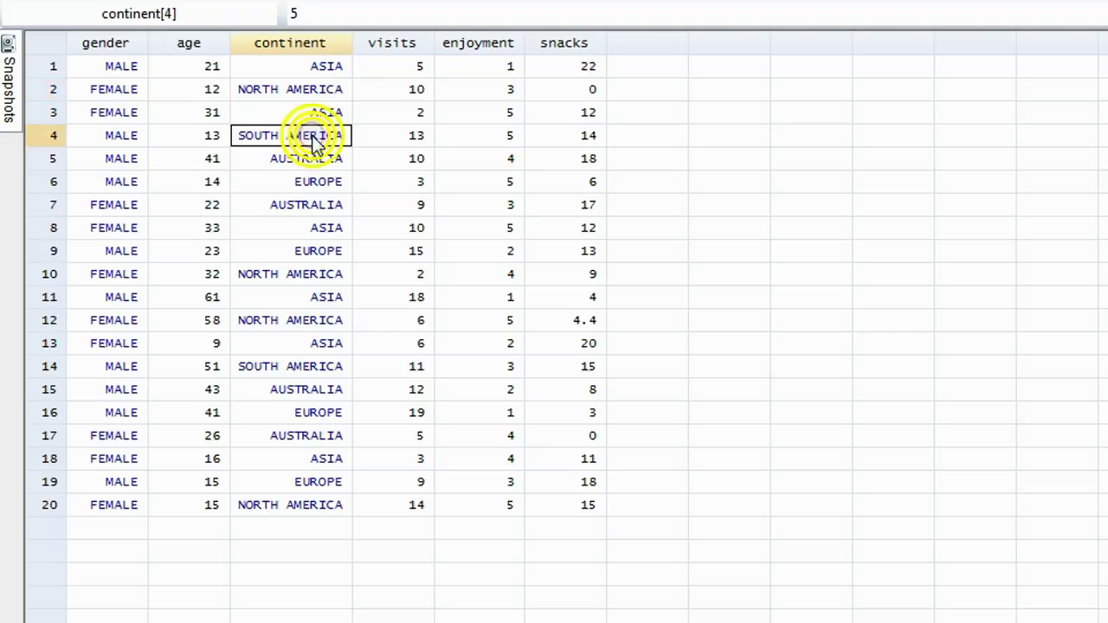
# Step: Change row 3's continent to code 2 (AUSTRALIA), then to code 3 (EUROPE)
pyautogui.click(322, 114)
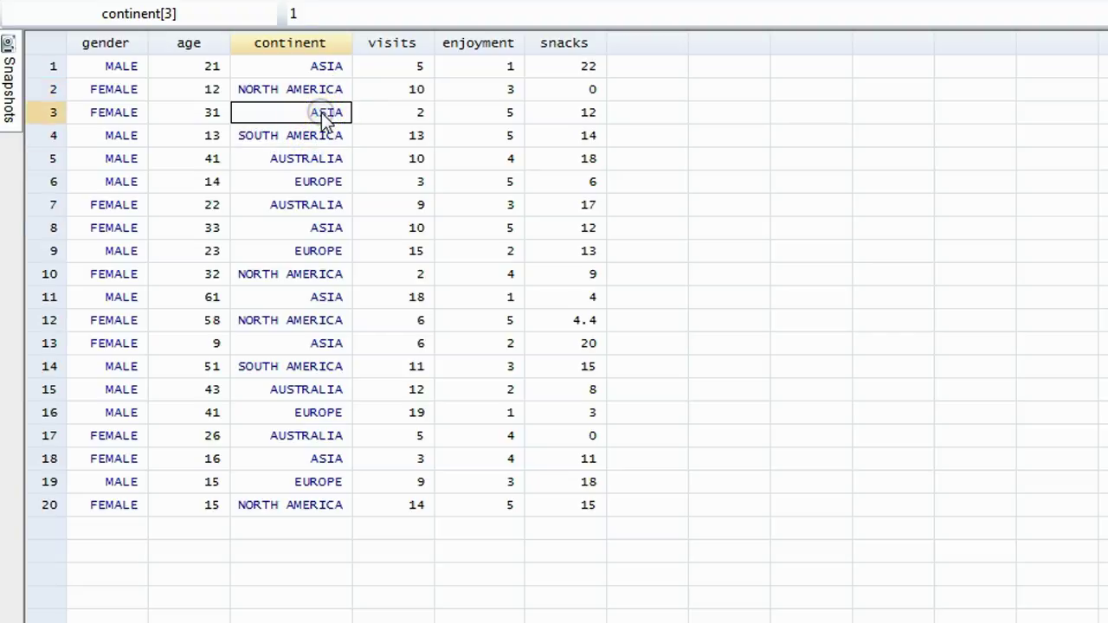
pyautogui.write('2')
pyautogui.press('Return')
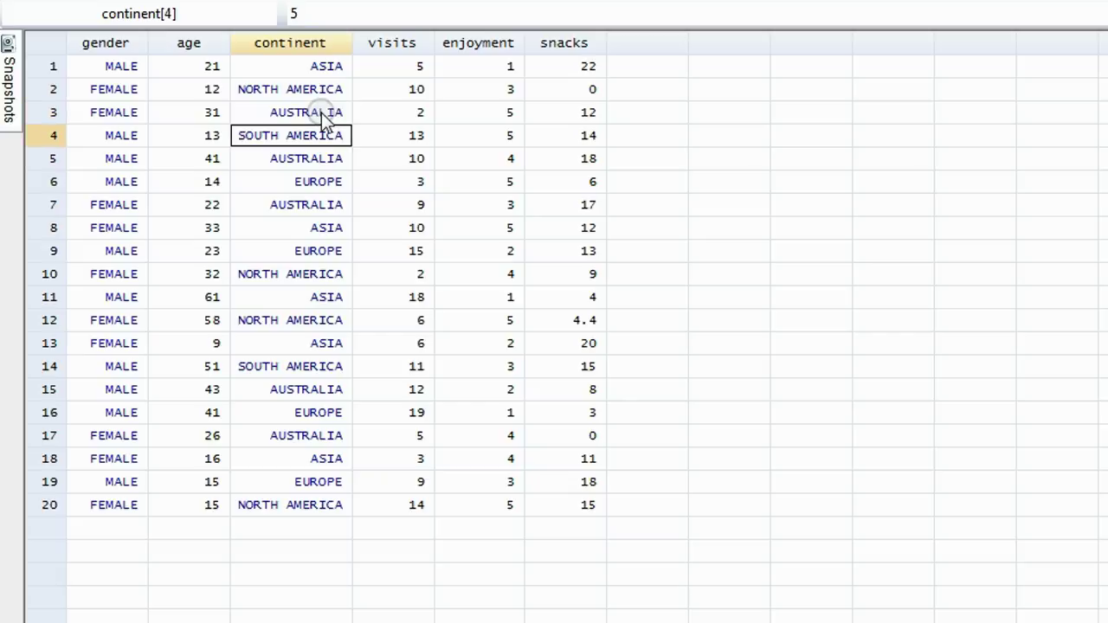
pyautogui.click(321, 112)
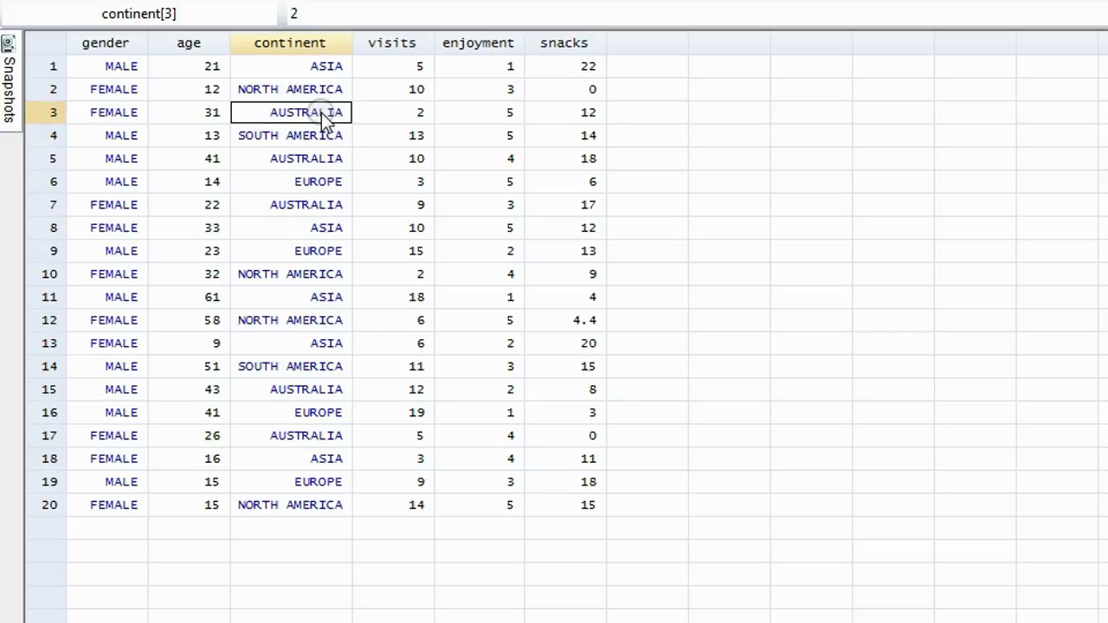
pyautogui.doubleClick(321, 112)
pyautogui.press('BackSpace')
pyautogui.write('3')
pyautogui.press('Return')
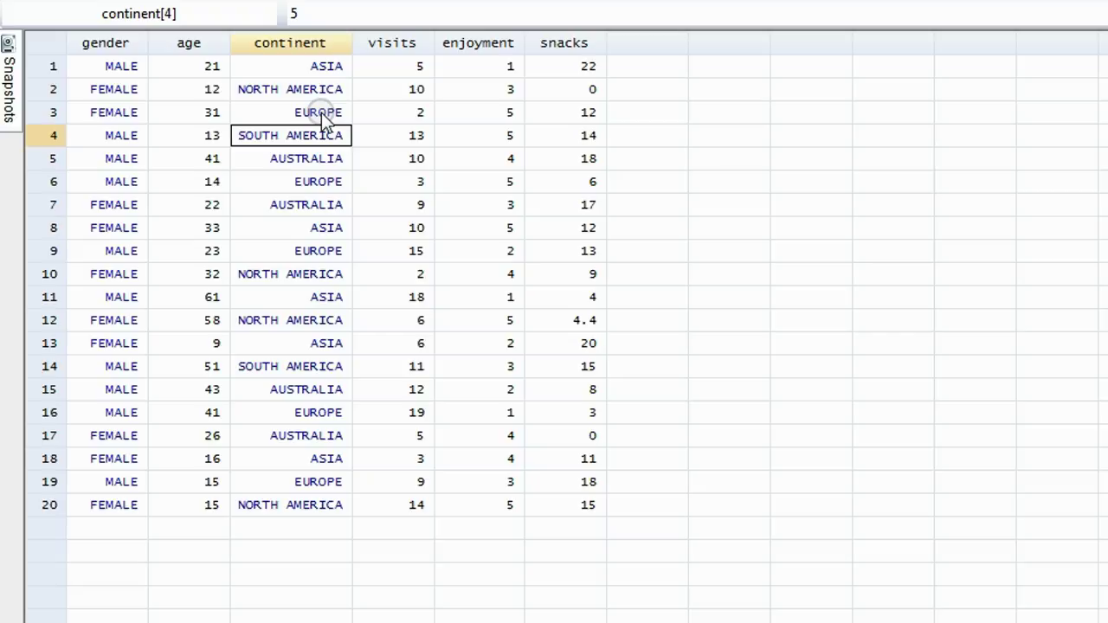
# Step: Change row 3's continent to 4 (NORTH AMERICA), 5 (SOUTH AMERICA), then unlabelled 6
pyautogui.click(321, 112)
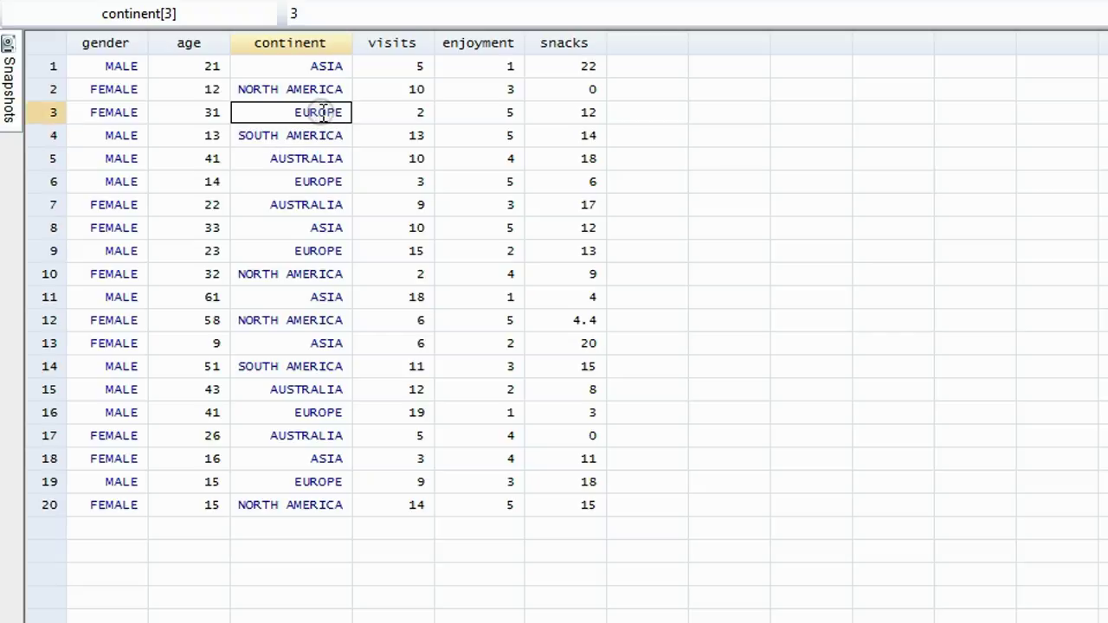
pyautogui.write('4')
pyautogui.press('Return')
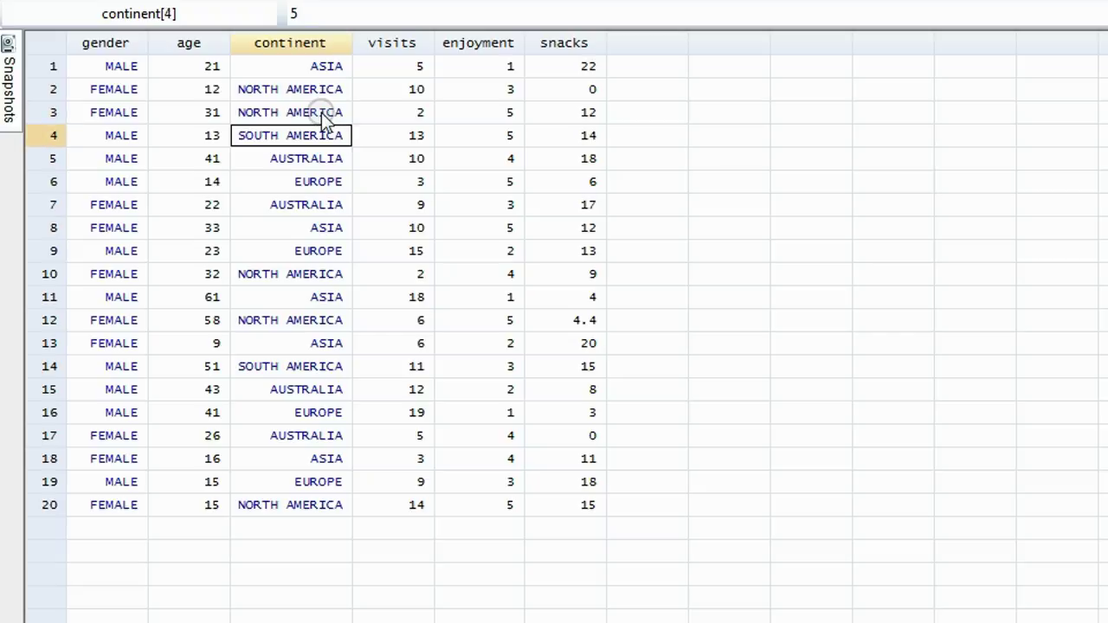
pyautogui.click(321, 112)
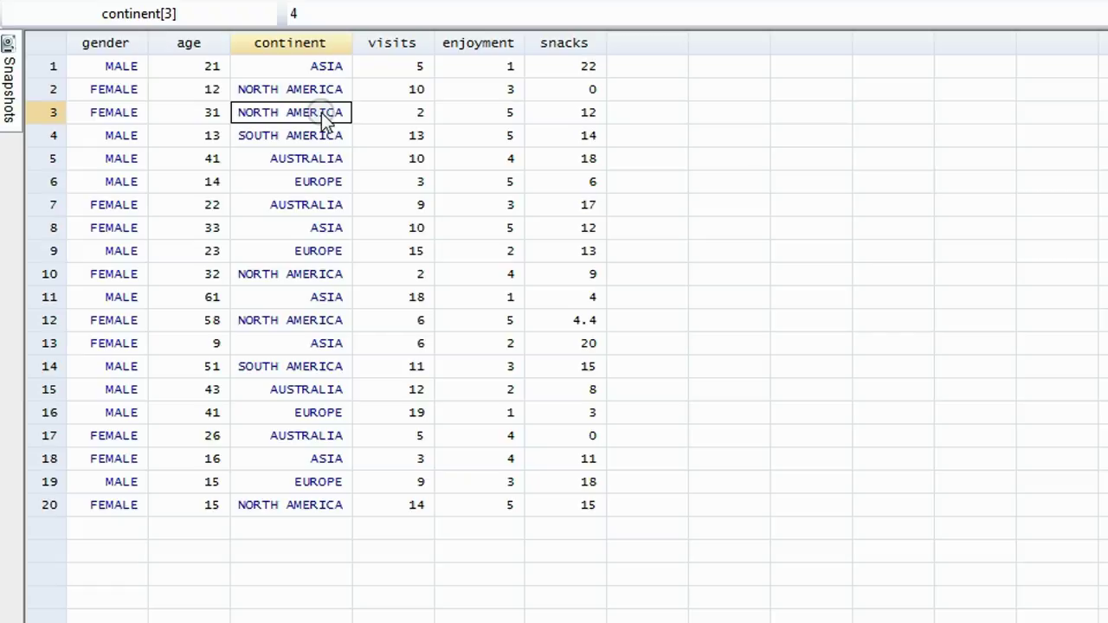
pyautogui.write('5')
pyautogui.press('Return')
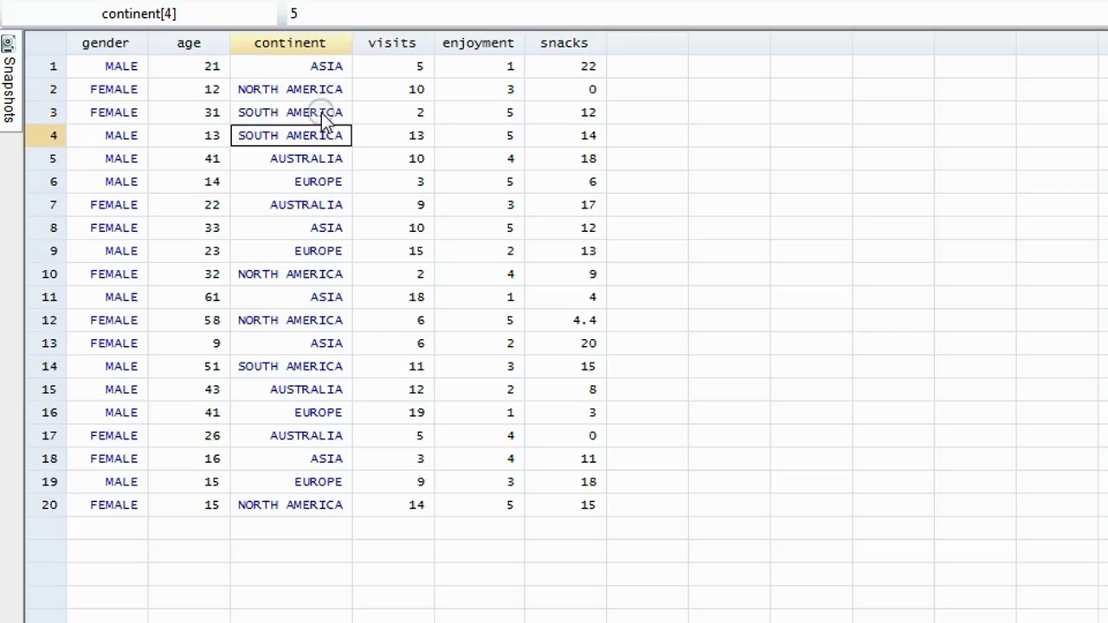
pyautogui.click(321, 112)
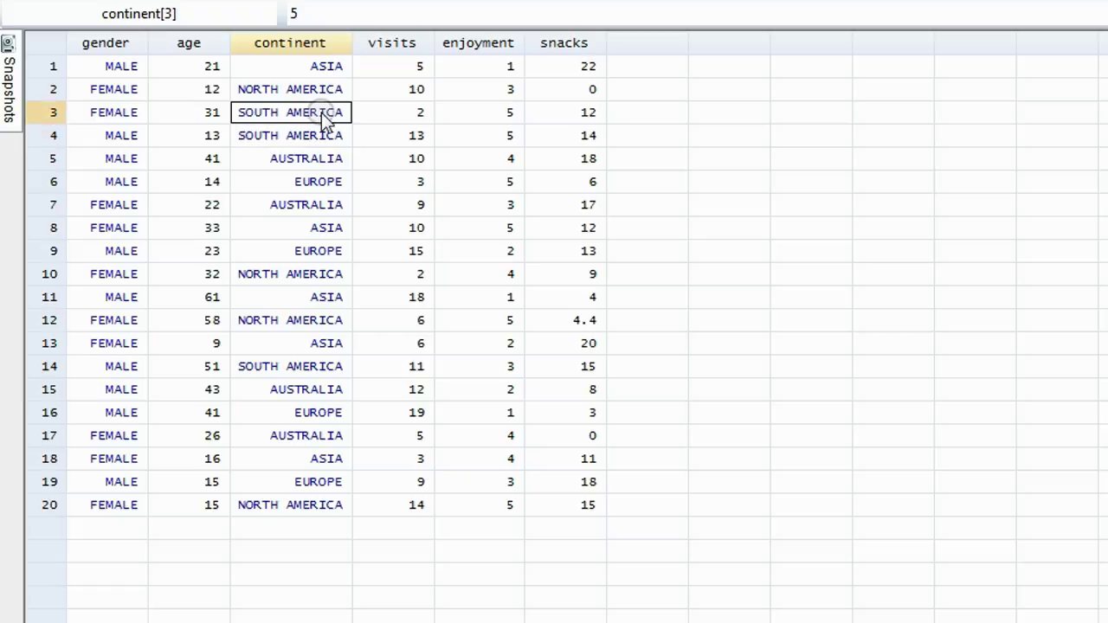
pyautogui.write('6')
pyautogui.press('Return')
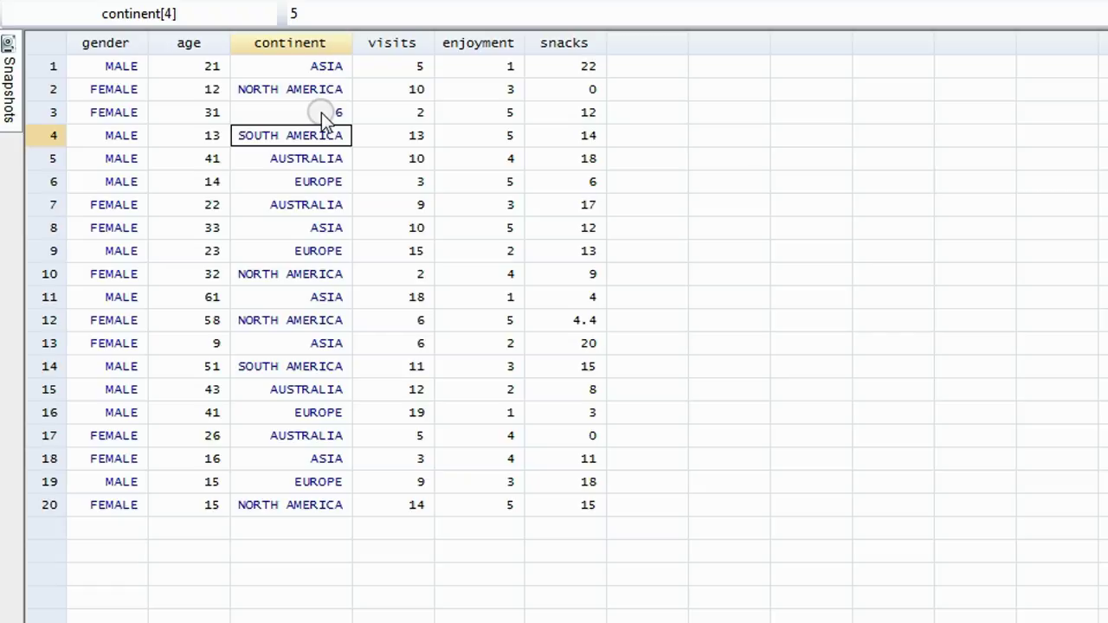
# Step: Set row 3's continent back to code 1 so it displays ASIA
pyautogui.click(321, 112)
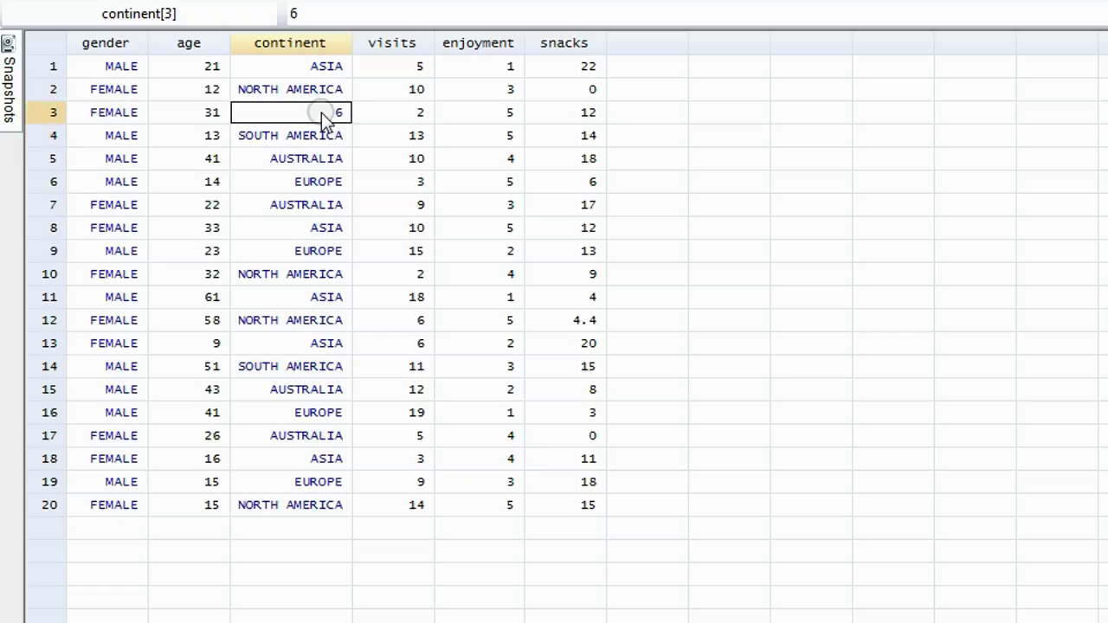
pyautogui.write('1')
pyautogui.press('Return')
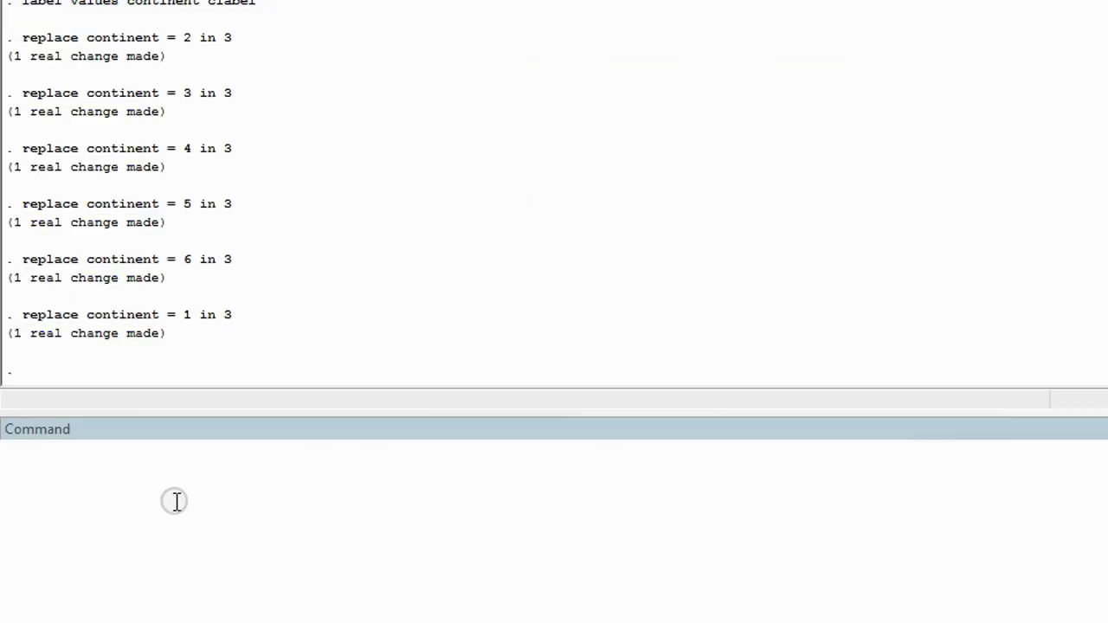
# Step: Run tab continent to show the labelled frequency table
pyautogui.click(178, 482)
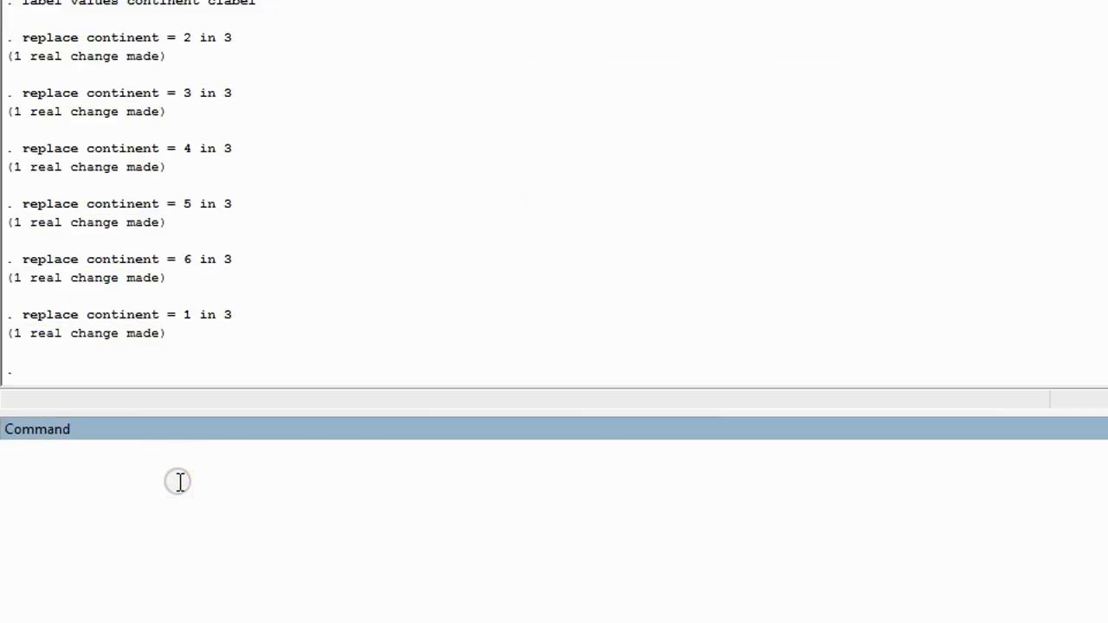
pyautogui.write('tab ')
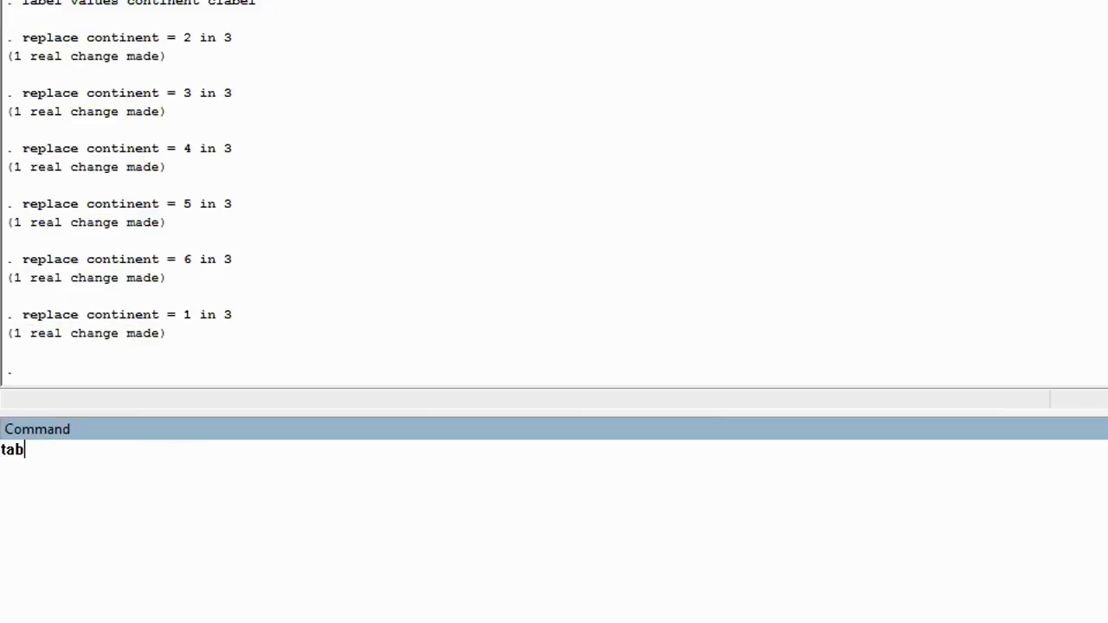
pyautogui.write('continent')
pyautogui.press('Return')
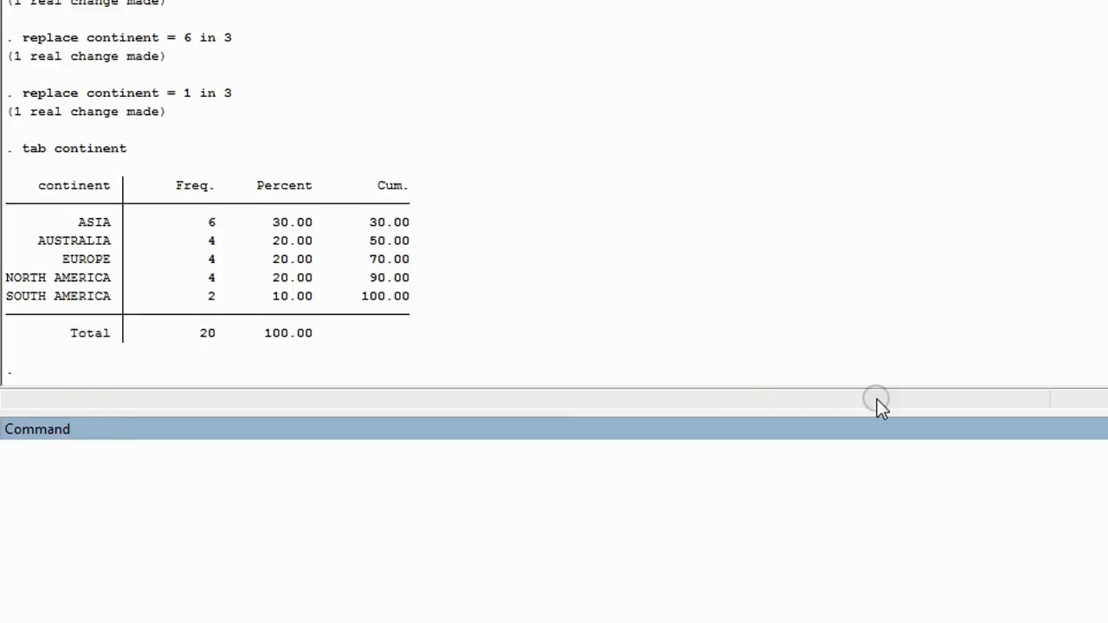
# Step: Run tab continent, nol to show the numeric codes 1 to 5
pyautogui.click(223, 470)
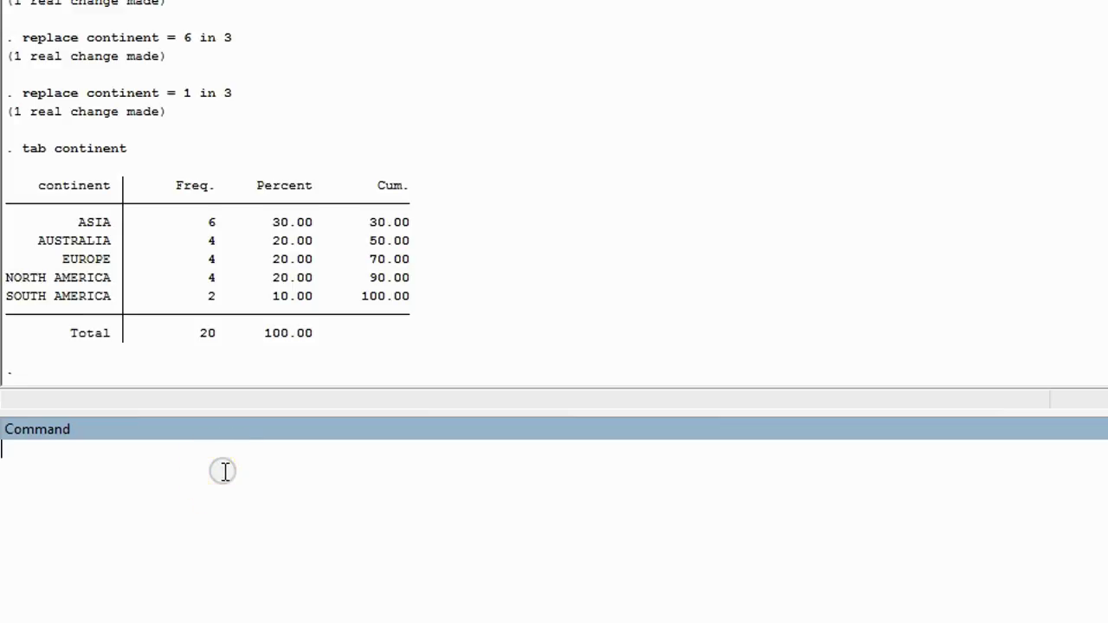
pyautogui.write('tab ')
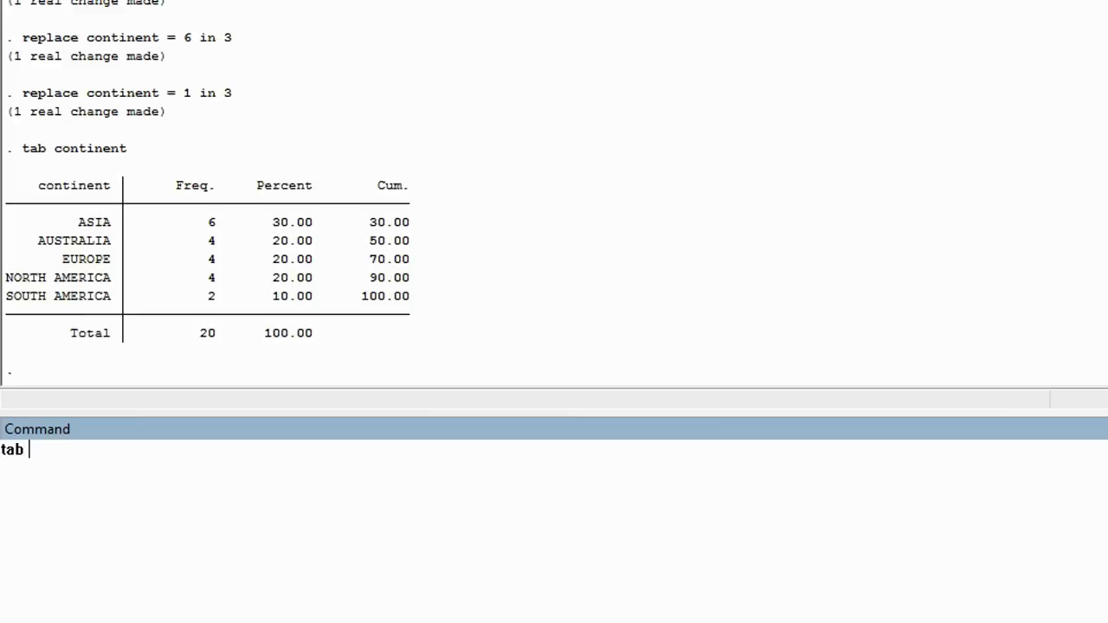
pyautogui.write('continent, nol')
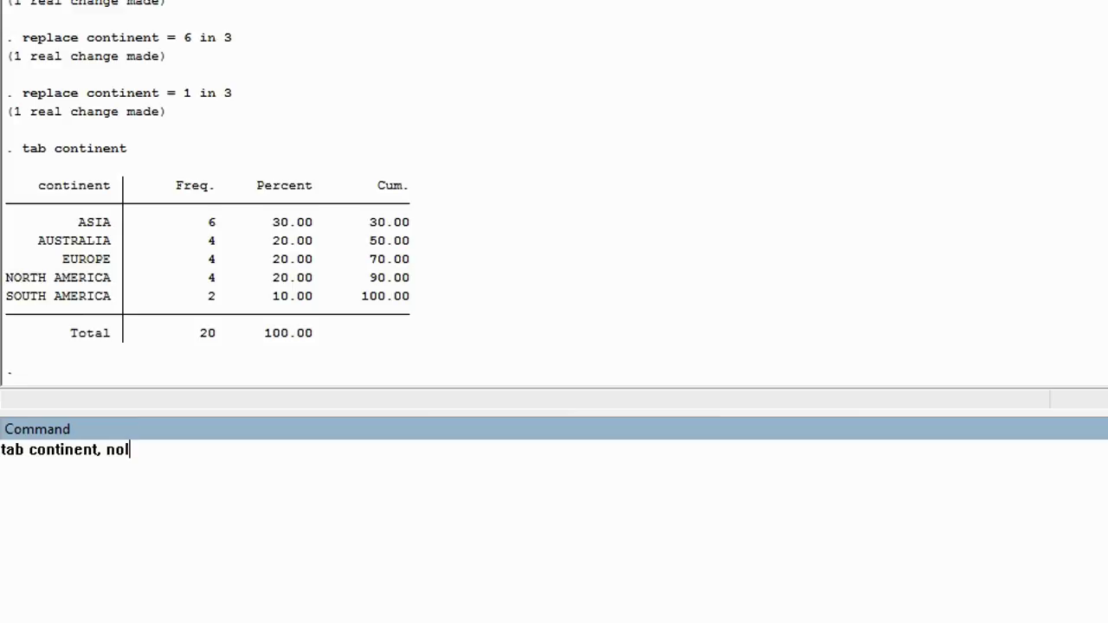
pyautogui.press('Return')
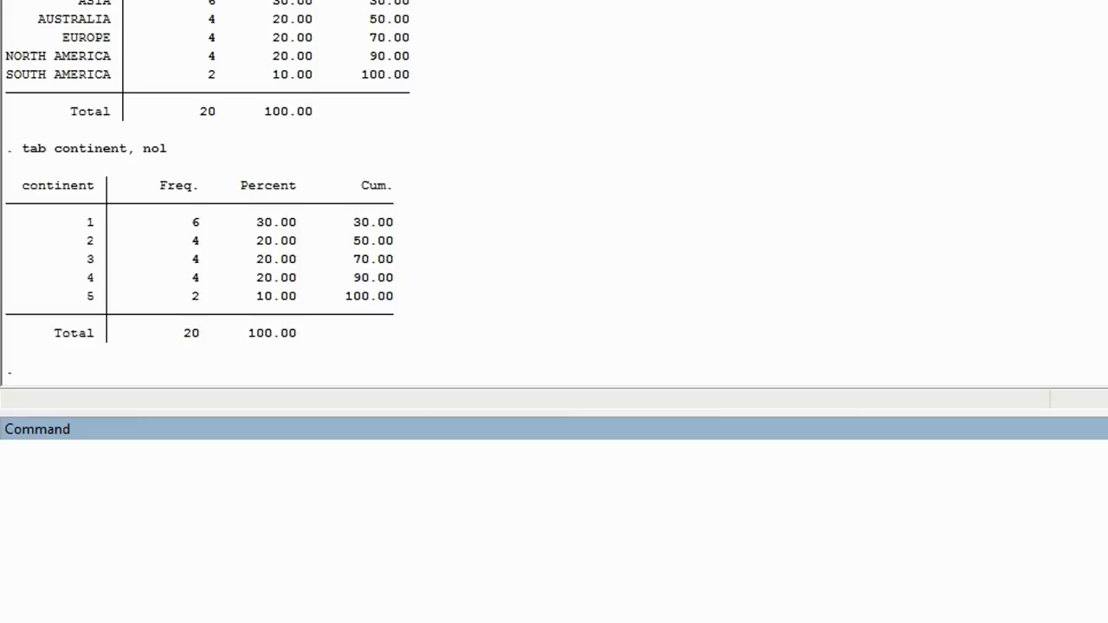
pyautogui.scroll(1, 208, 190)
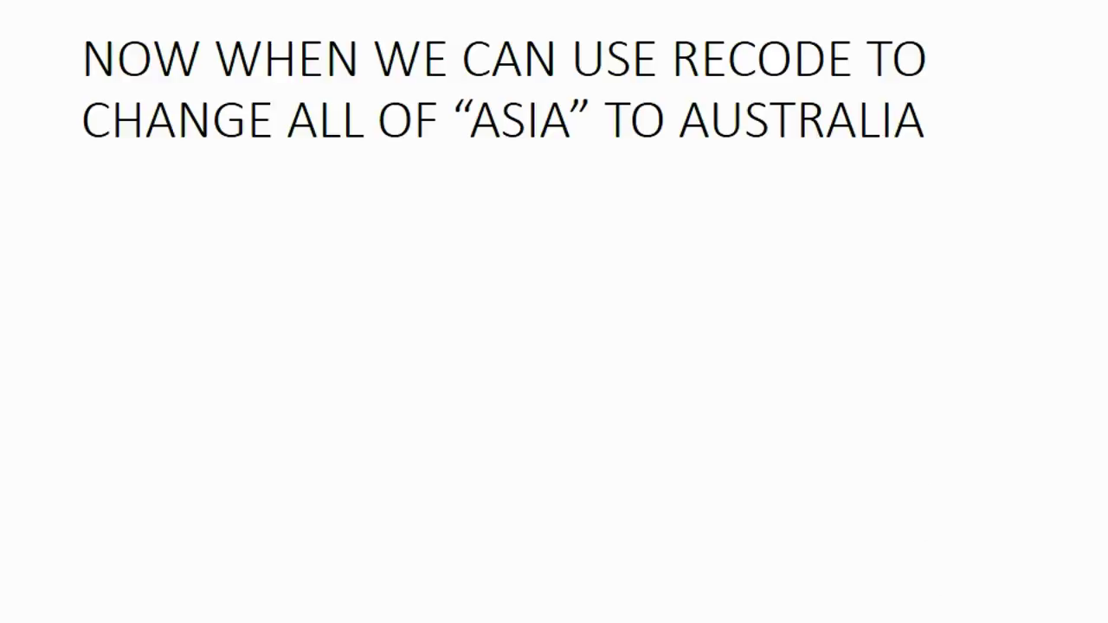
# Step: Reveal the recode continent (1=2) bullets and advance to the end of the slide show
pyautogui.press('Right')
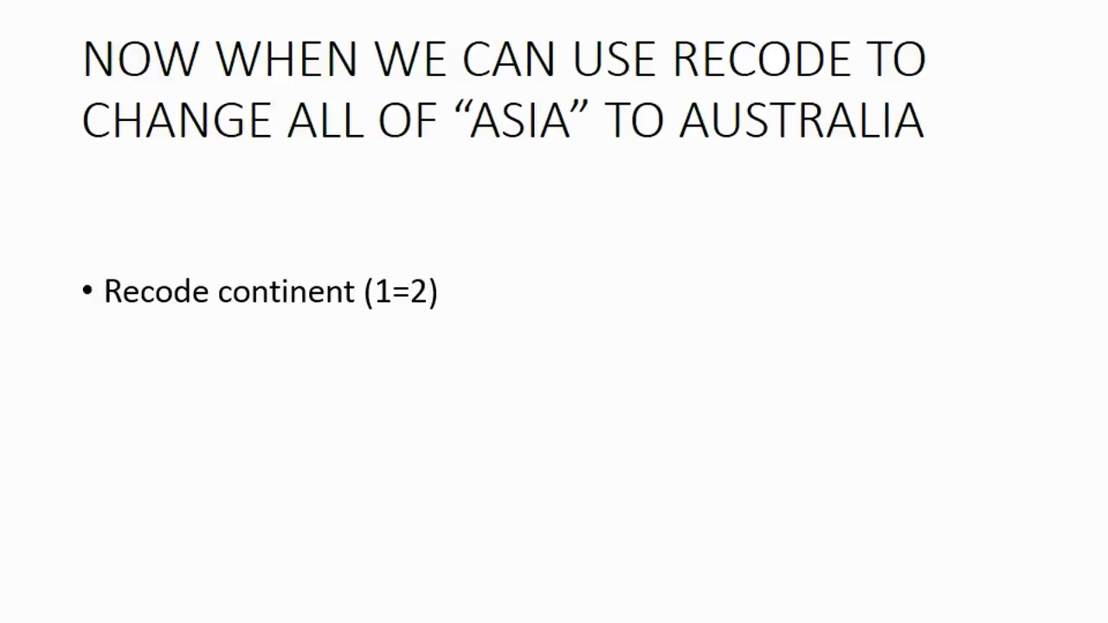
pyautogui.press('Right')
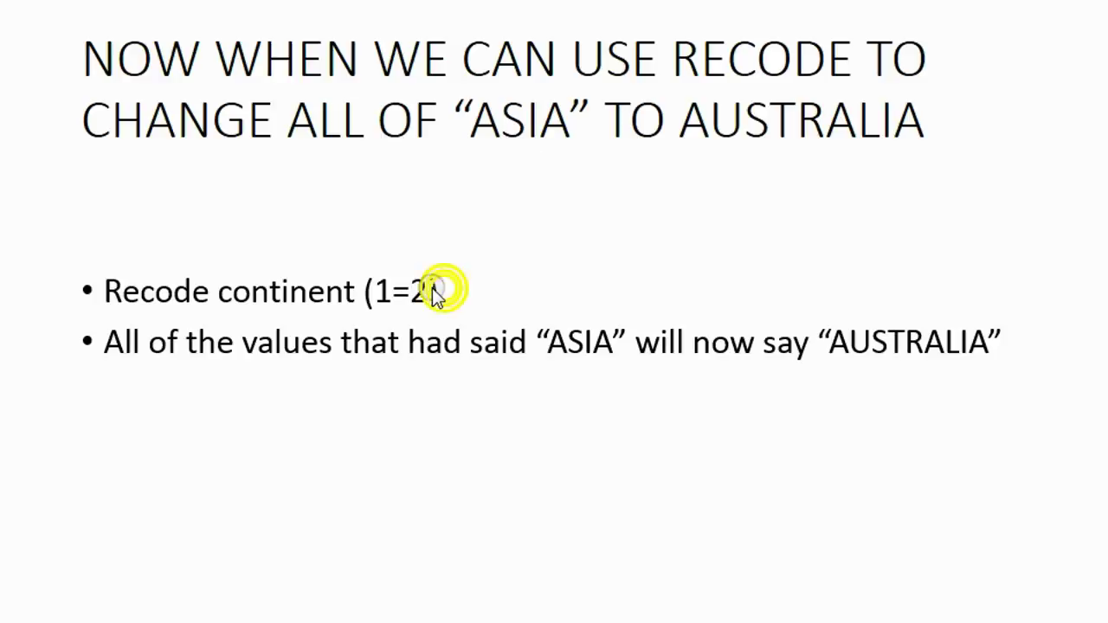
pyautogui.click(394, 292)
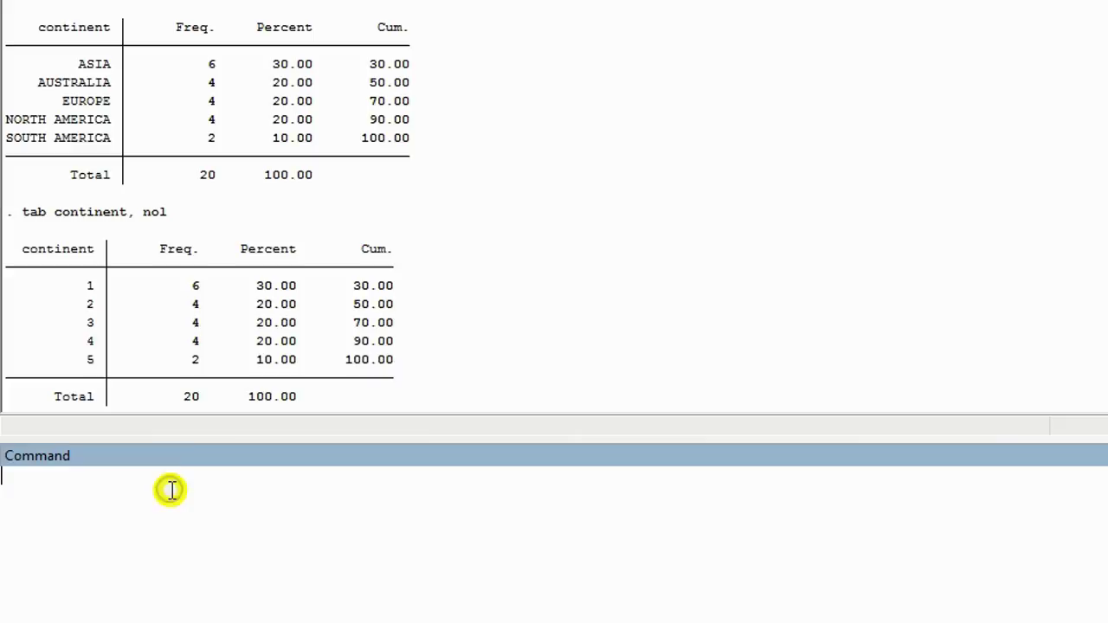
# Step: Run recode continent (1=2) to turn ASIA codes into AUSTRALIA
pyautogui.click(171, 490)
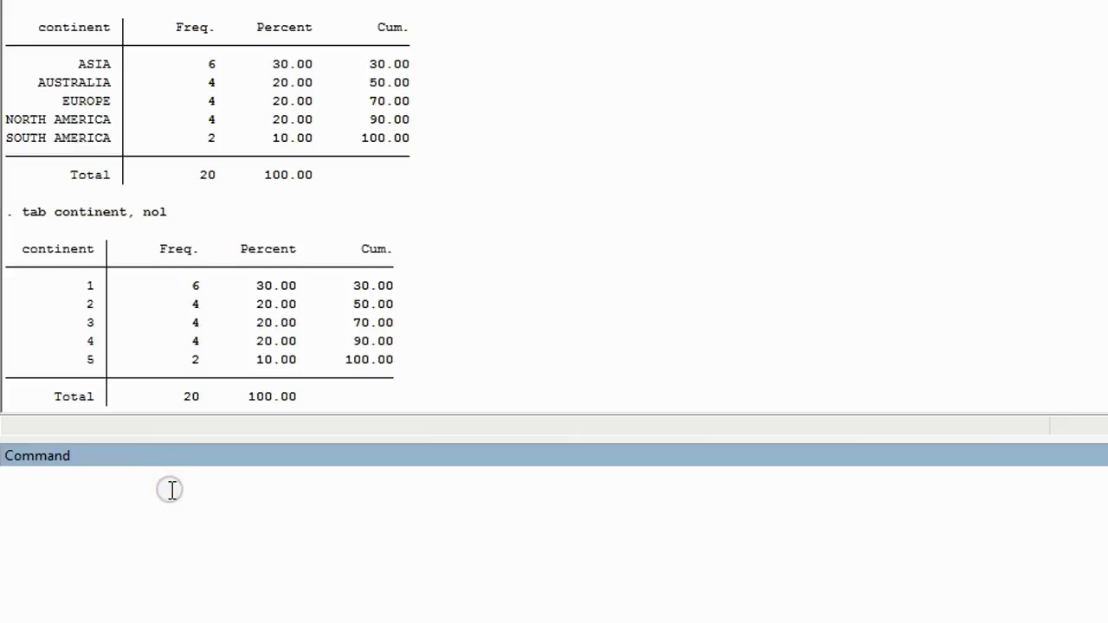
pyautogui.write('recode ')
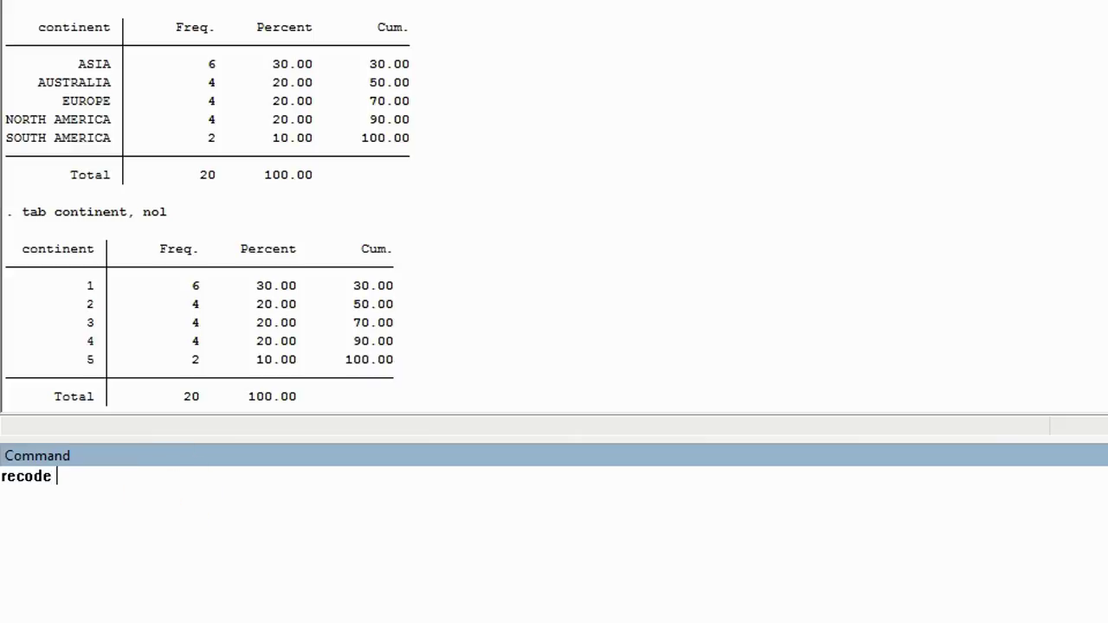
pyautogui.write('continent (')
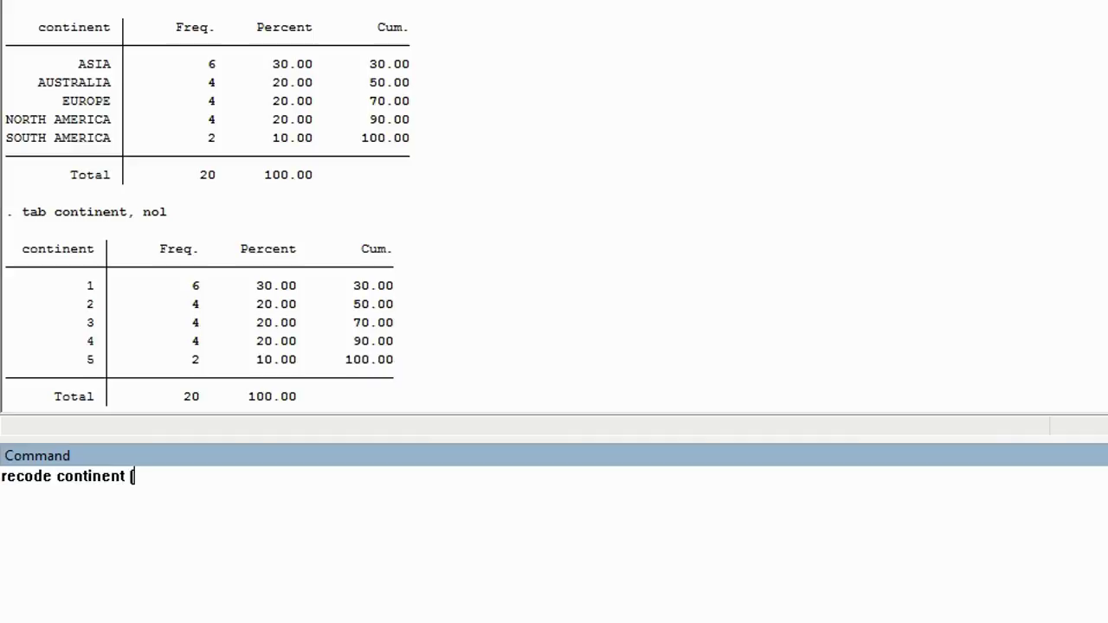
pyautogui.write('1=2)')
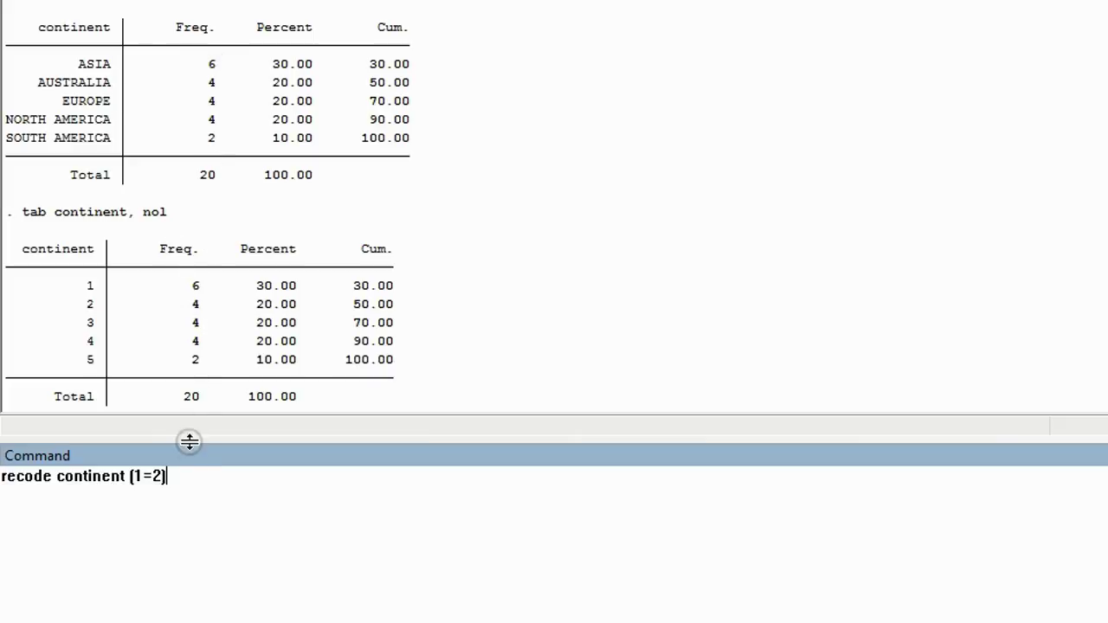
pyautogui.press('Return')
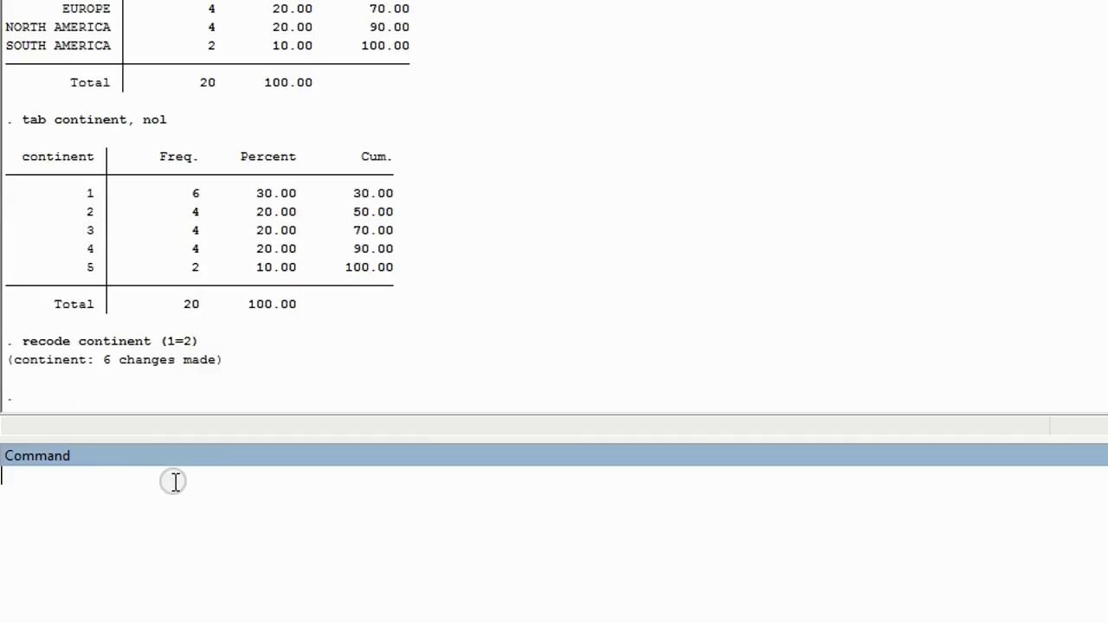
# Step: Run tab continent to confirm AUSTRALIA now has 10 of 20 entries
pyautogui.write('t')
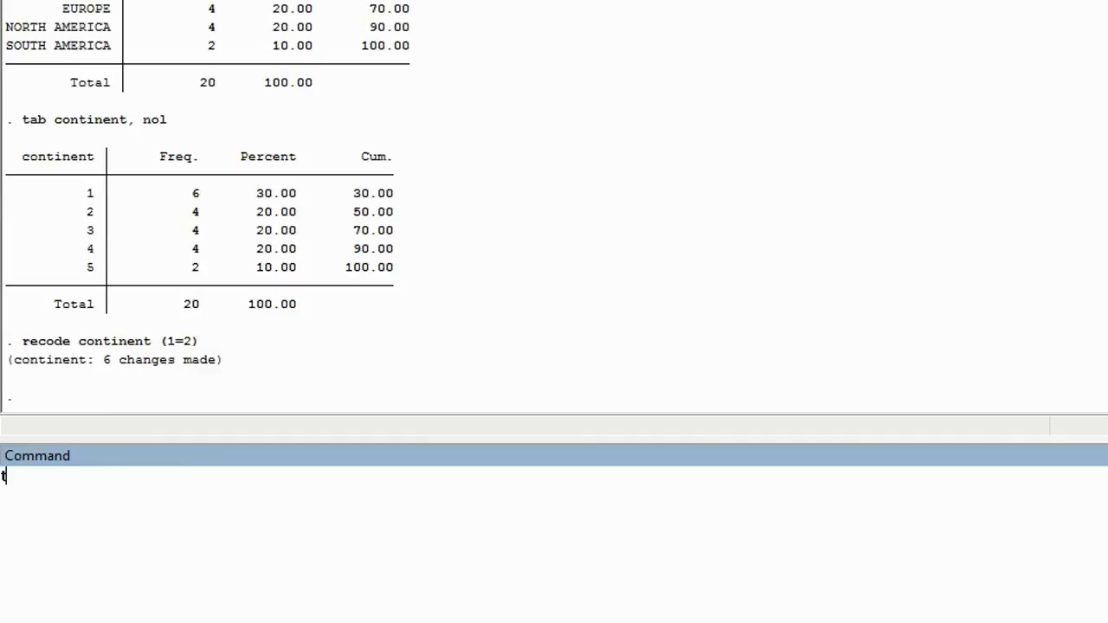
pyautogui.write('ab continen')
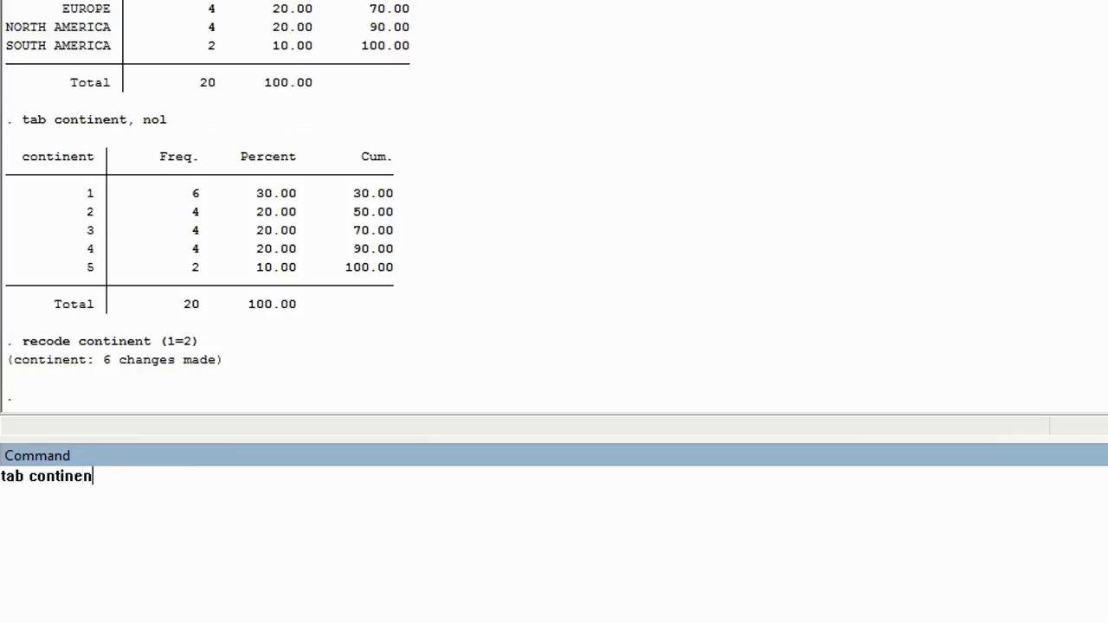
pyautogui.write('t')
pyautogui.press('Return')
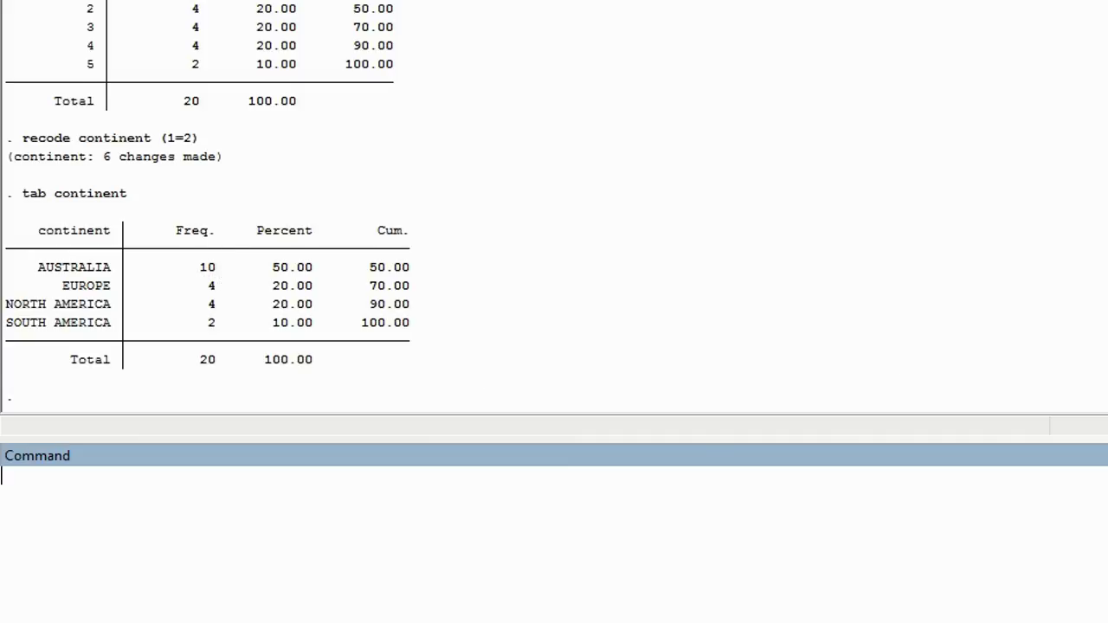
pyautogui.scroll(1, 205, 208)
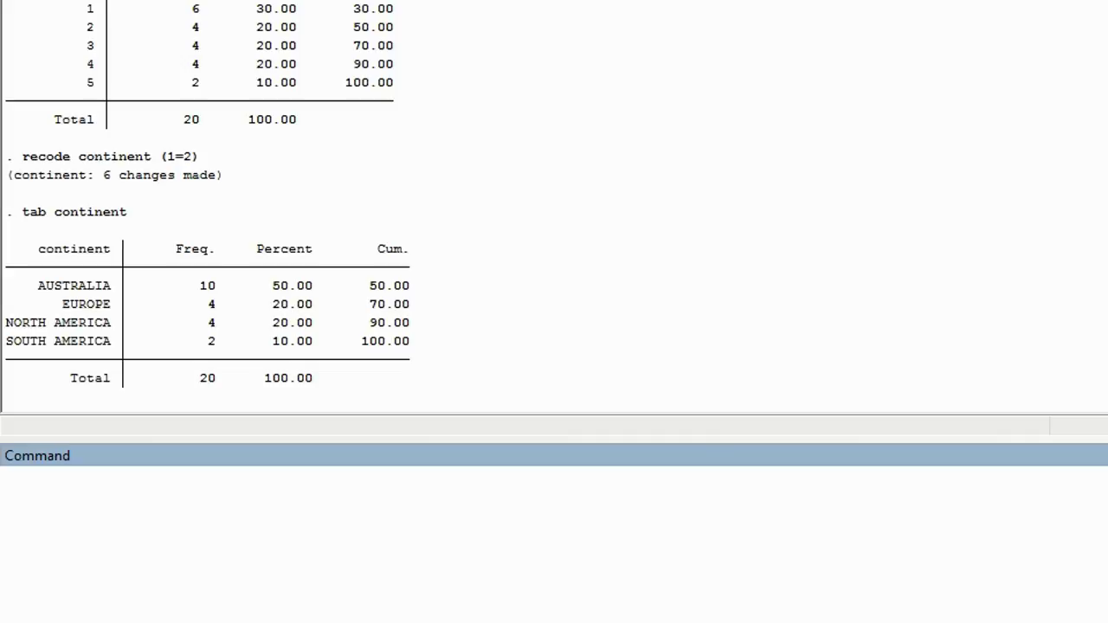
pyautogui.scroll(1, 205, 208)
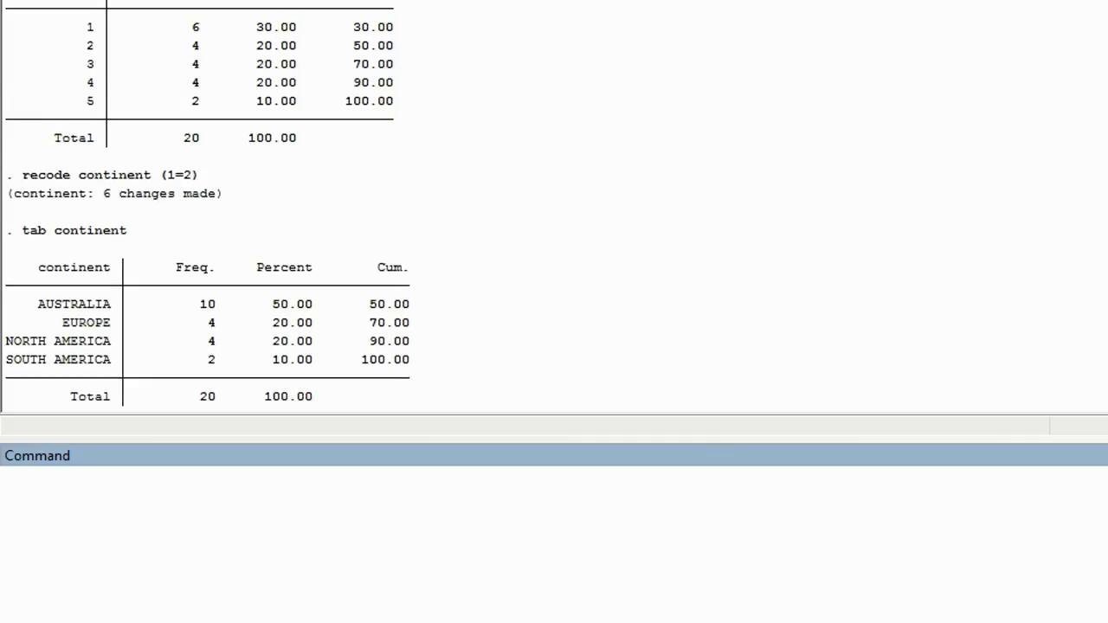